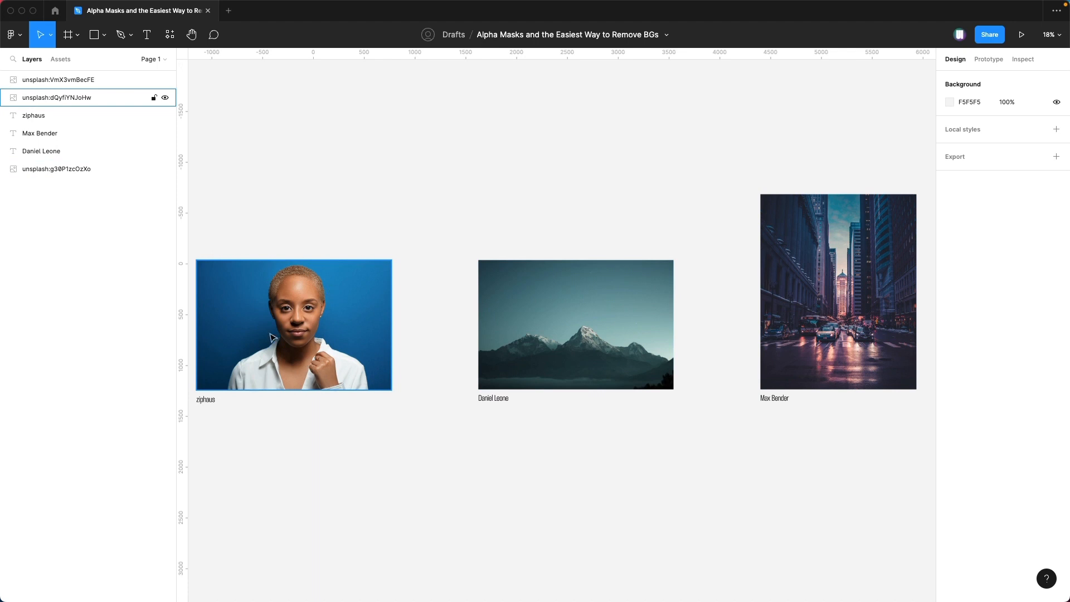
Step: Switch to Finder and remove the background from unsplash_dQyfiYNJoHw.jpg in the remove bg folder
click(323, 420)
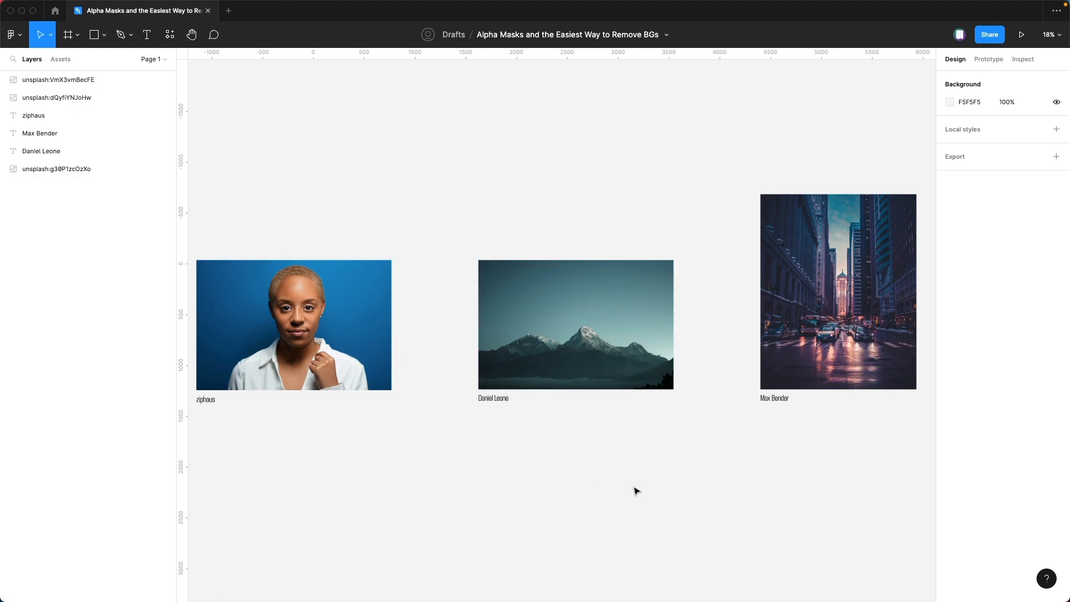
key(super+Tab)
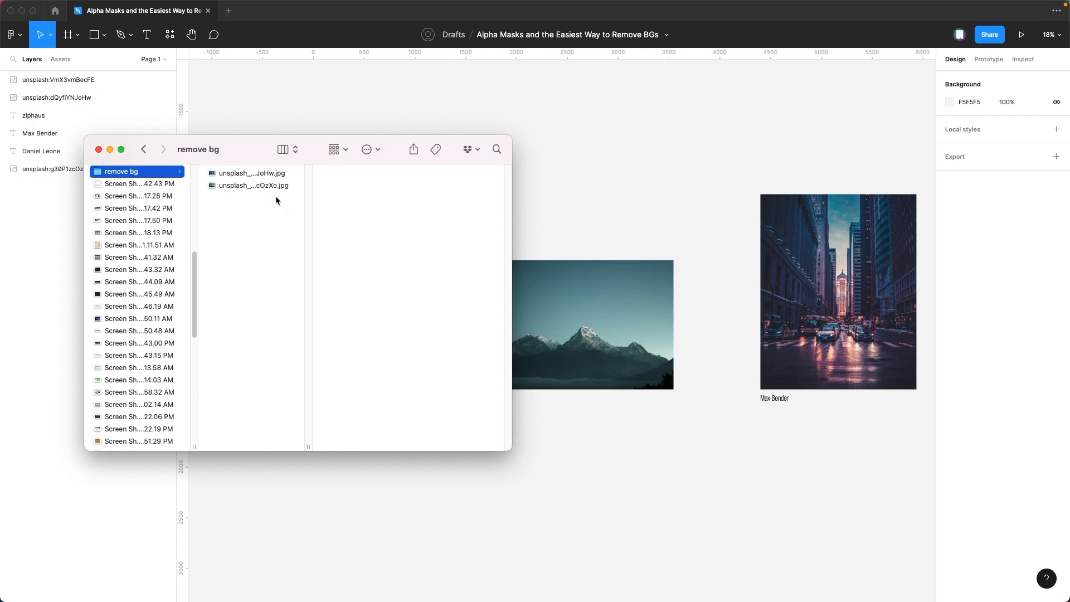
click(256, 174)
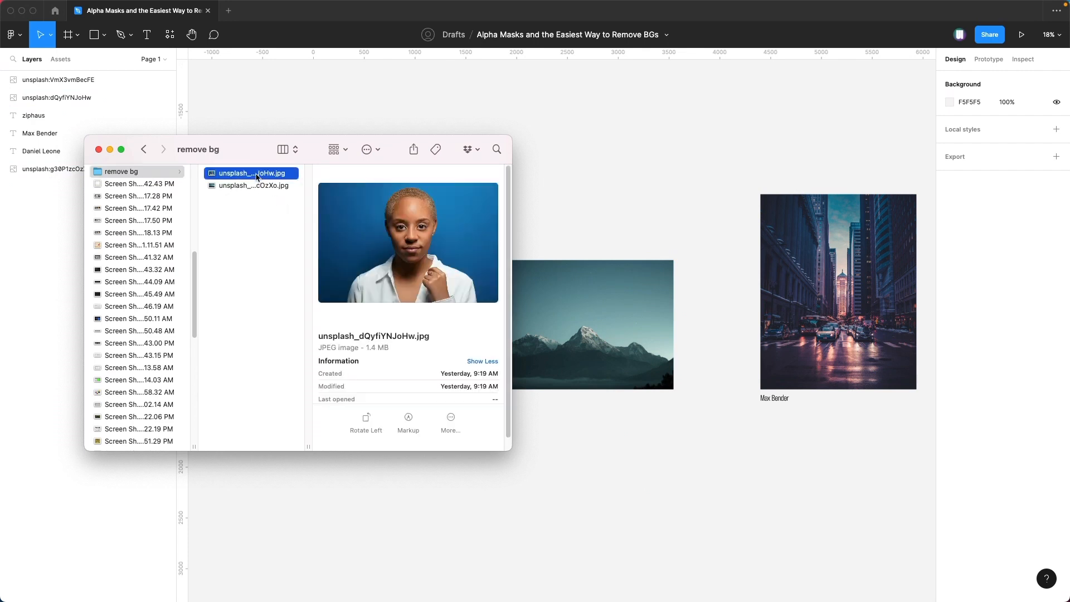
right_click(257, 176)
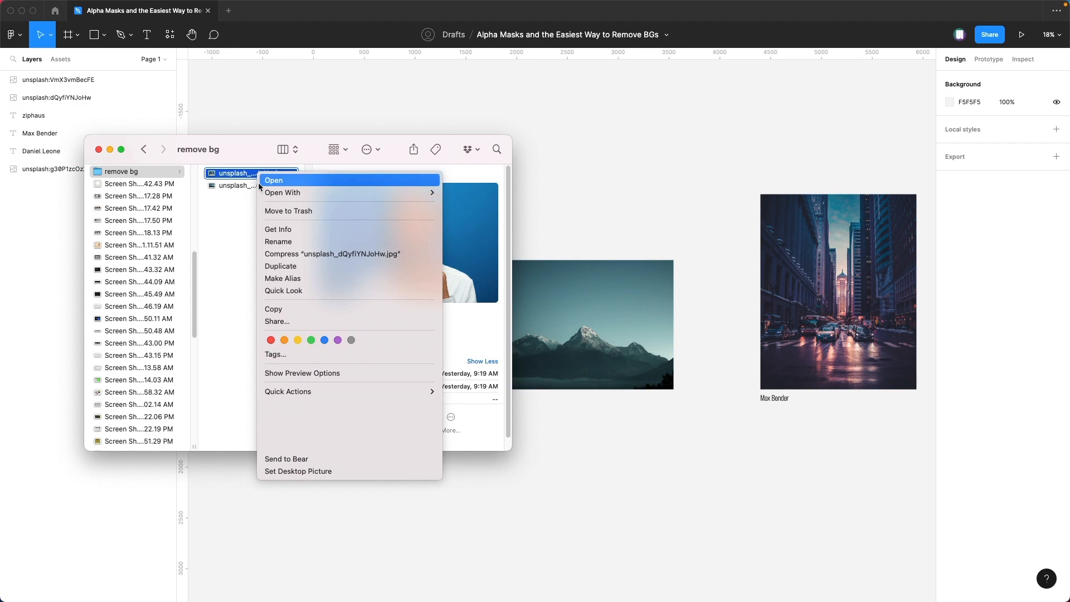
mouse_move(406, 391)
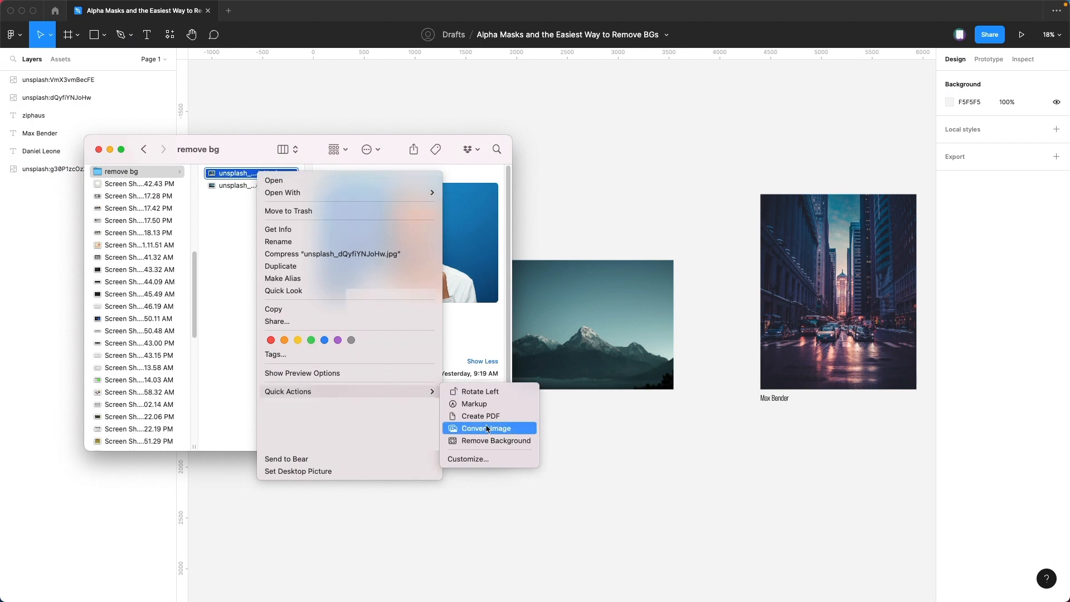
click(528, 444)
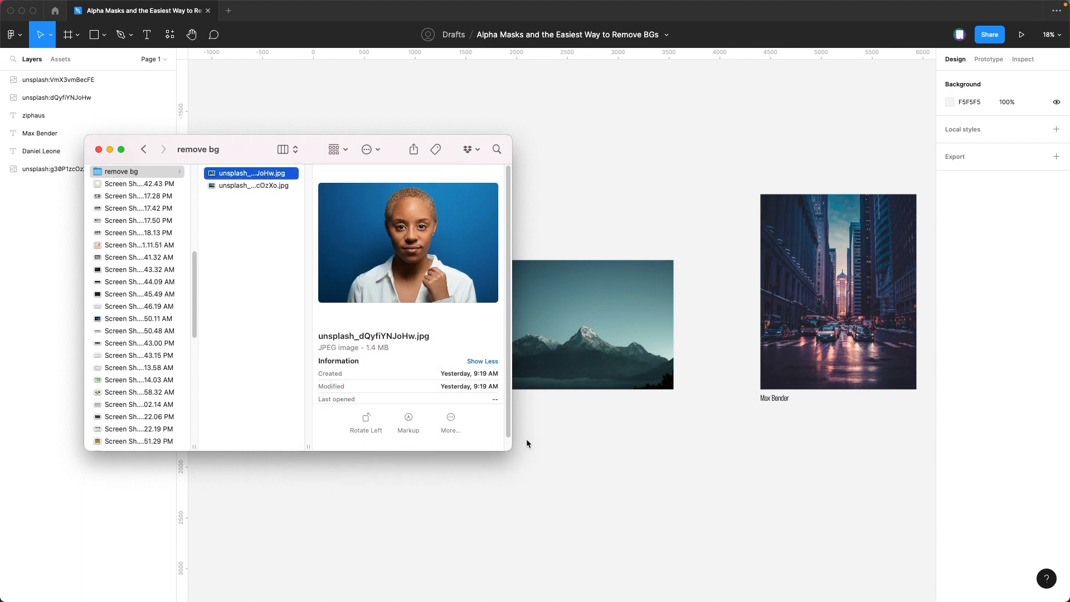
Step: Place "unsplash_dQyfiYNJoHw Background Removed.png" on the Figma canvas, directly below the original portrait photo
click(247, 218)
click(252, 174)
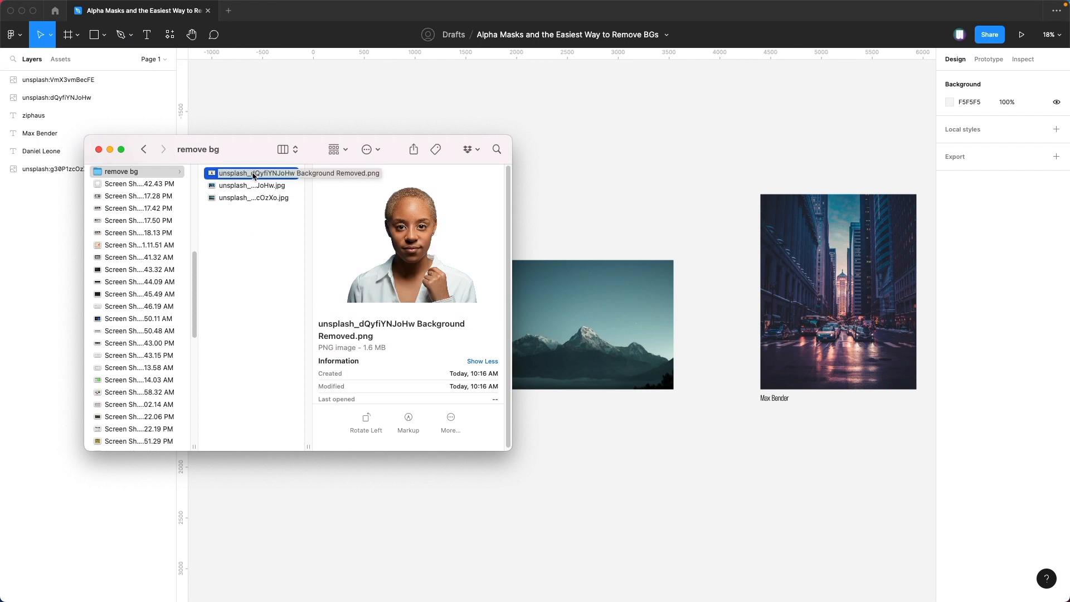
drag(253, 176, 594, 466)
drag(519, 463, 219, 507)
click(480, 511)
drag(448, 520, 624, 437)
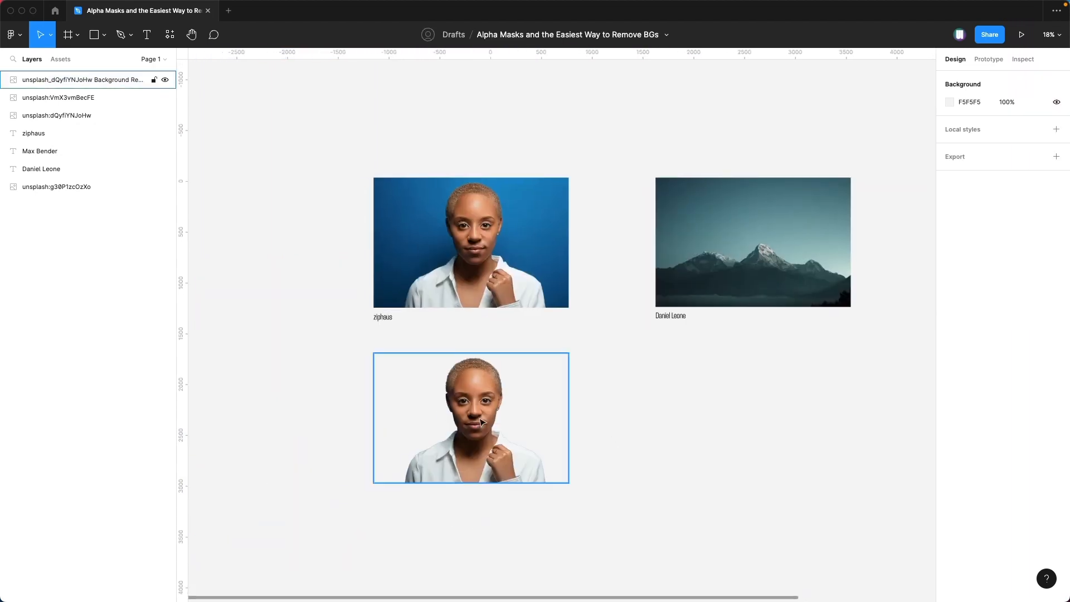
scroll(491, 421, up, 5)
scroll(537, 416, down, 2)
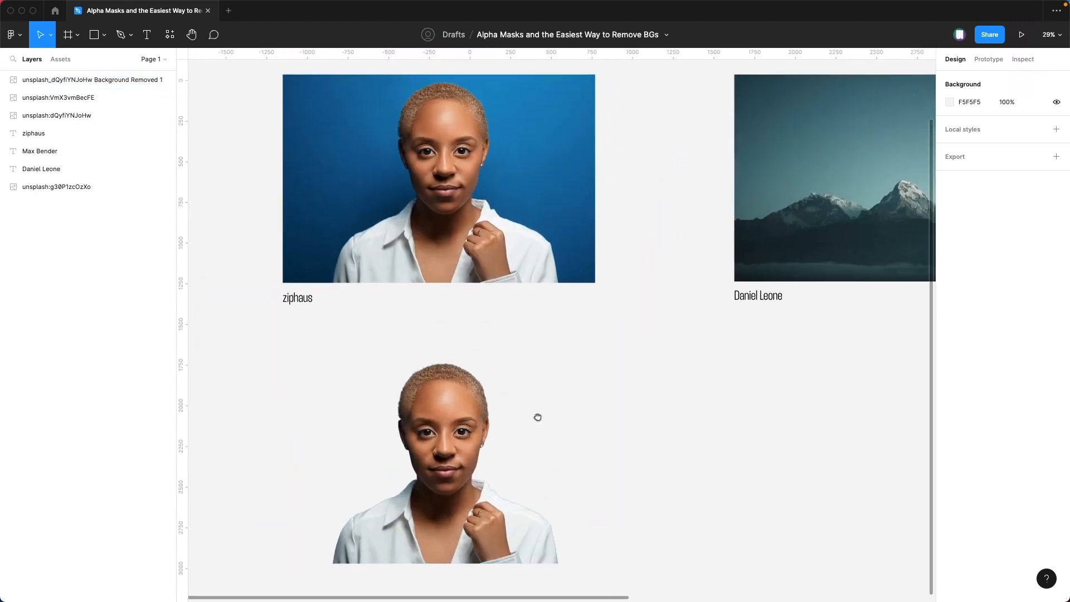
scroll(607, 417, right, 2)
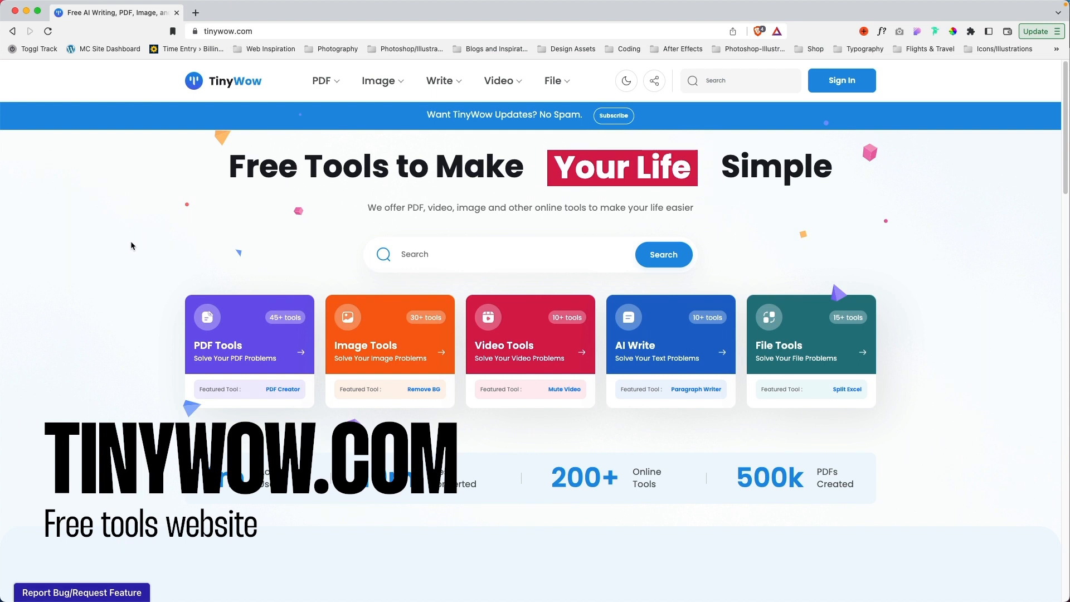
Step: Find TinyWow's image background remover among its most popular tools and open it
scroll(142, 249, down, 5)
scroll(144, 256, down, 8)
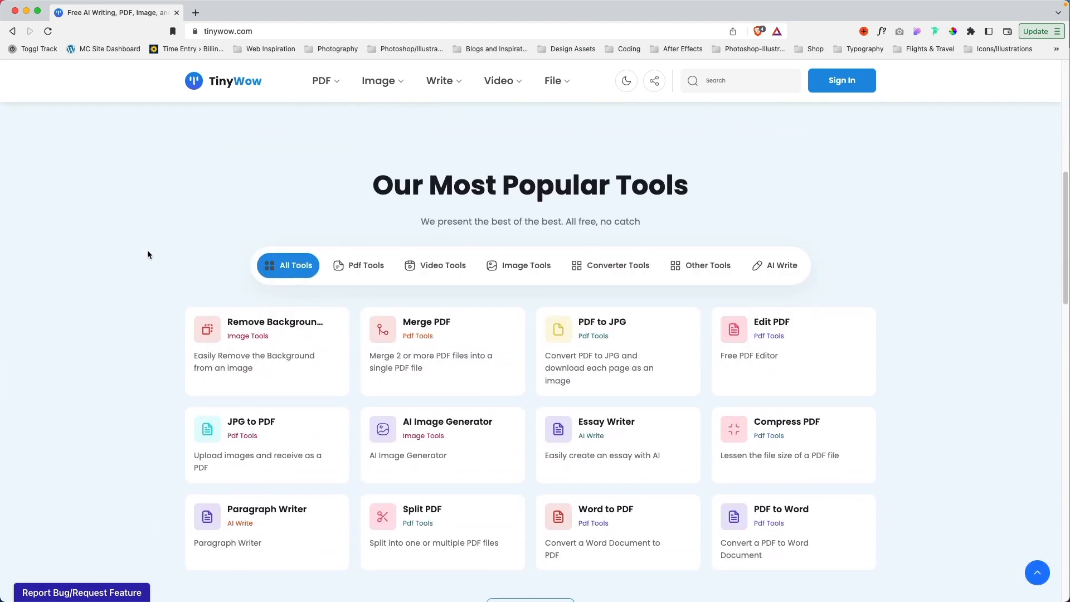
click(294, 329)
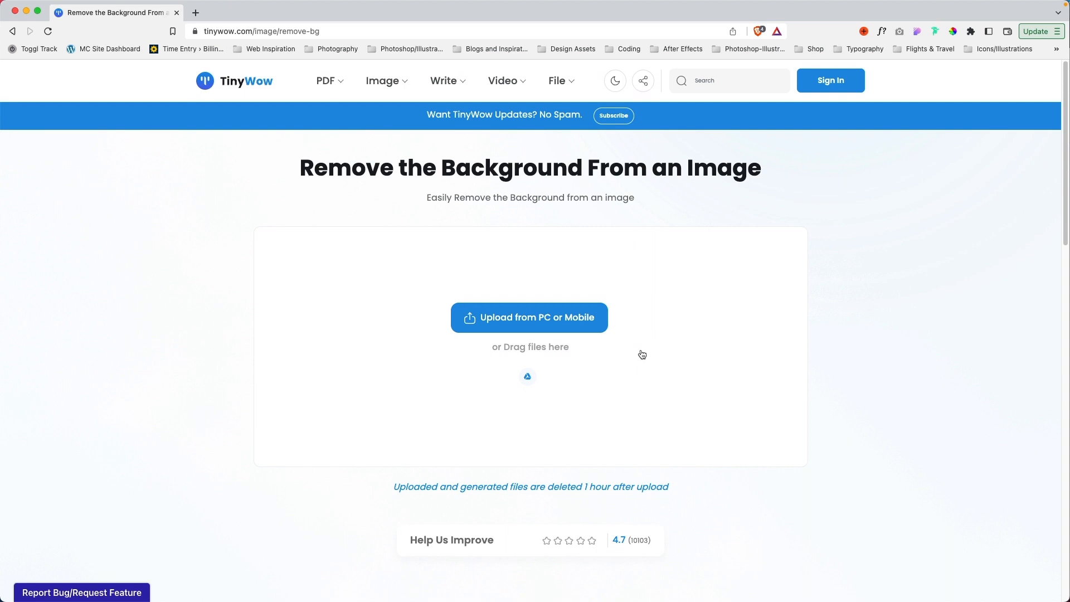
Step: Switch back to Figma, search the plugins for BENZIN and view the details of its background removal plugin
key(super+Tab)
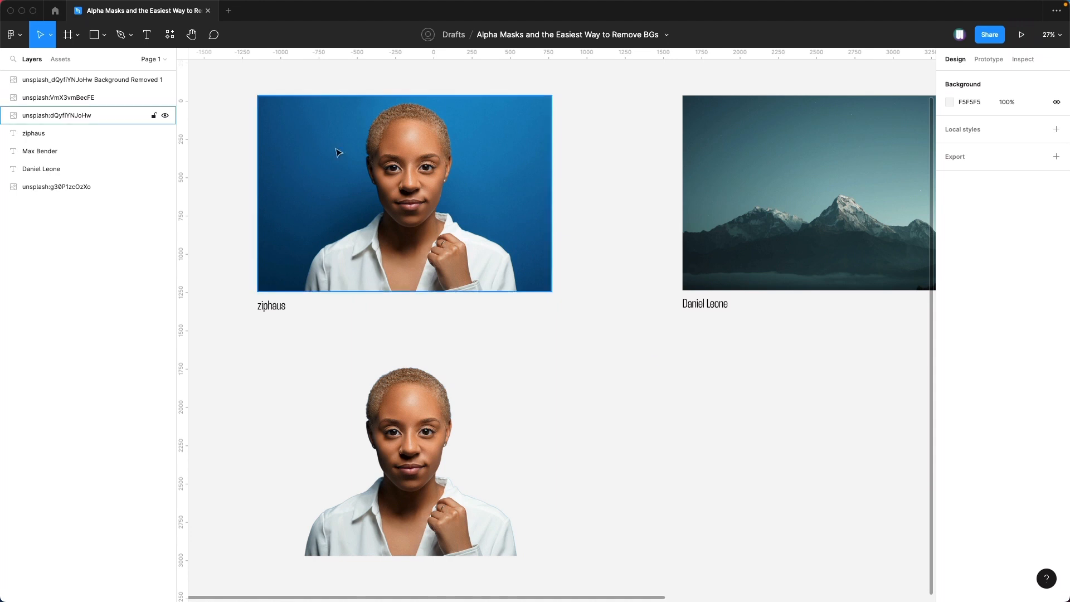
click(170, 36)
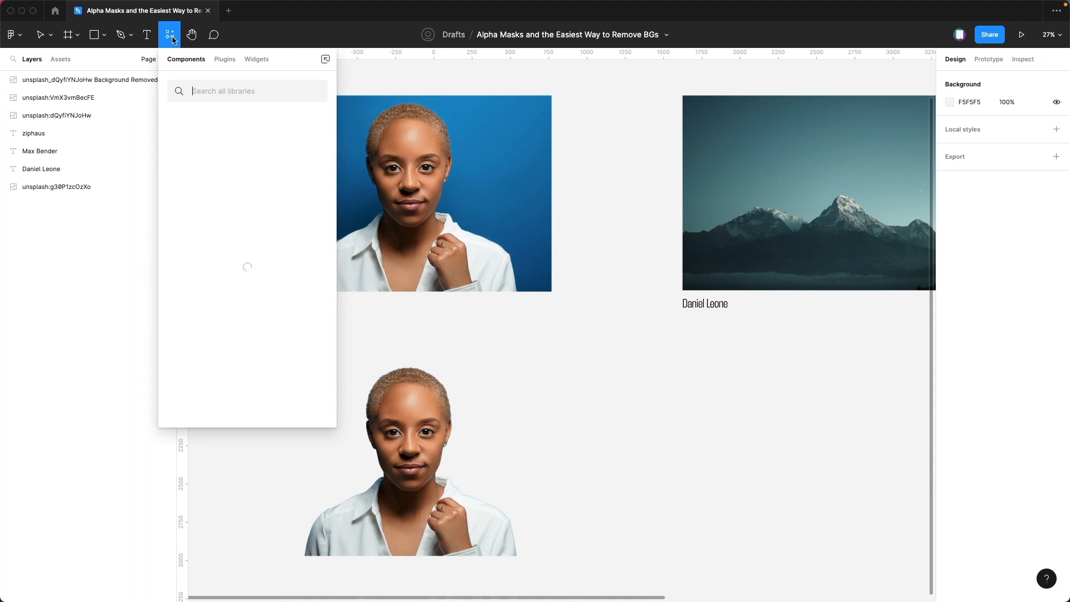
click(224, 59)
text(BENZIN)
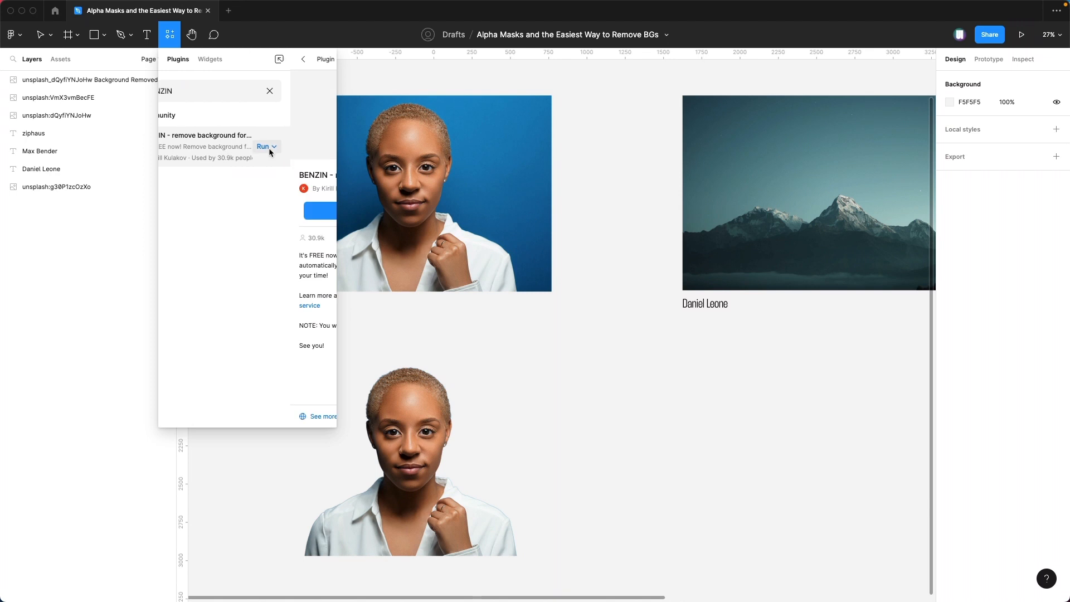
click(269, 149)
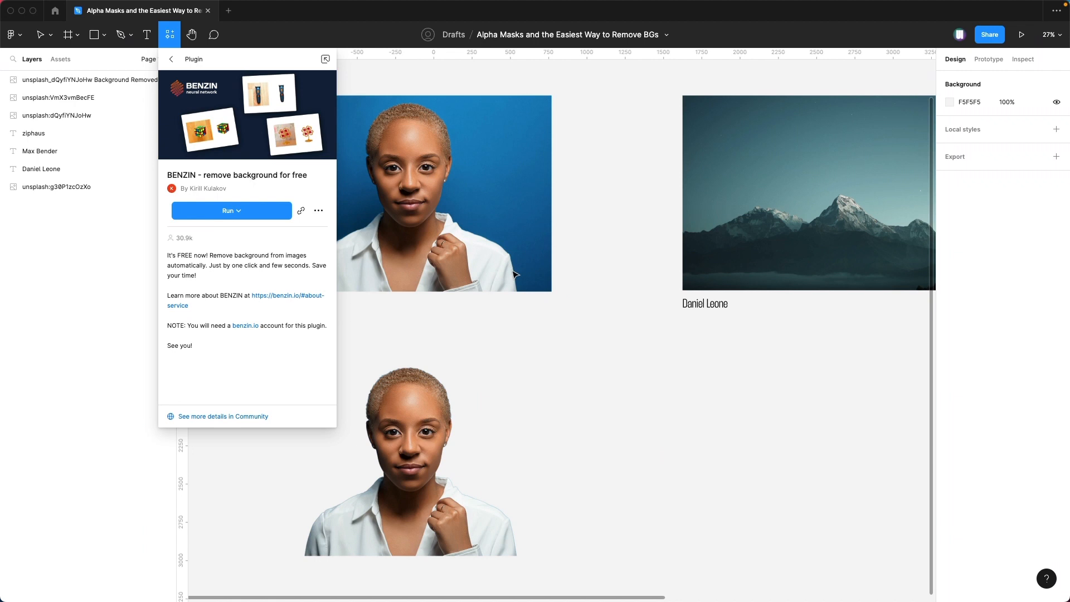
click(652, 450)
Step: Move the background-free portrait down to Y 3160 and place a copy of the city street photo over it
click(462, 430)
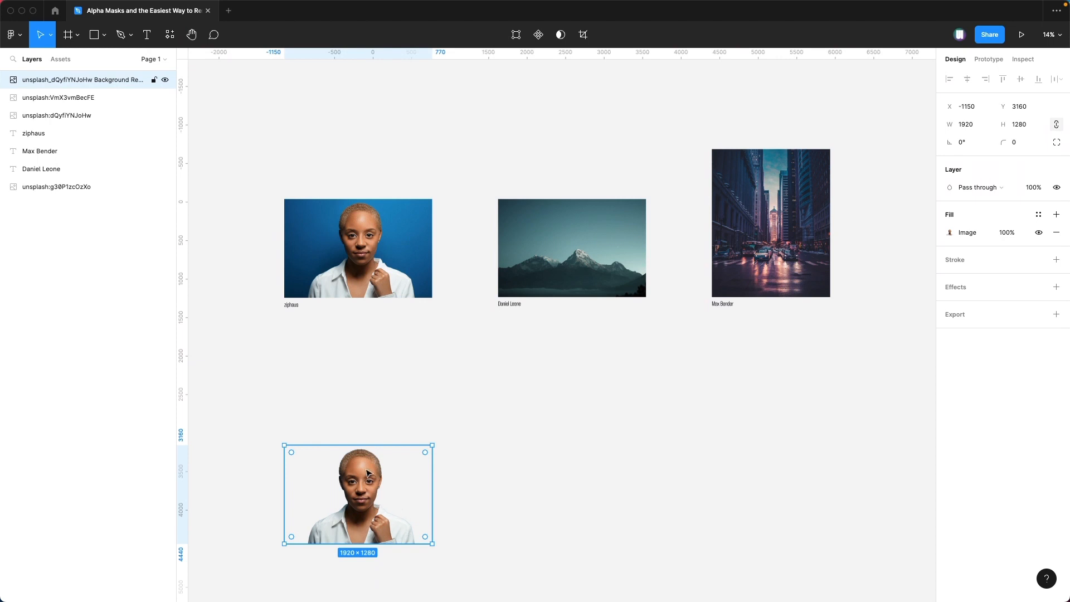
click(764, 272)
drag(763, 272, 360, 510)
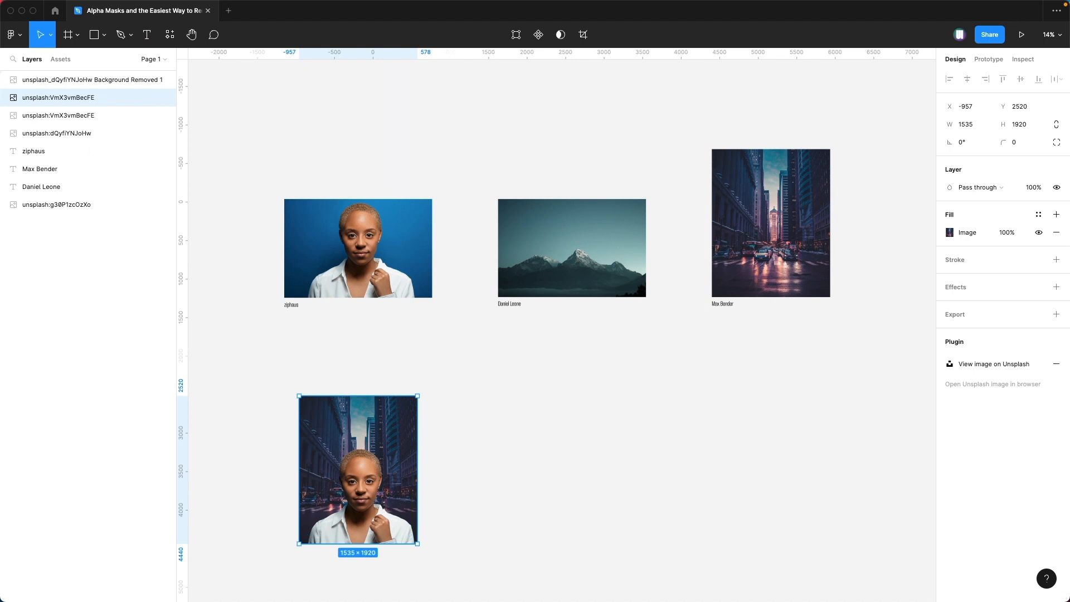
Step: Bring the copied city street photo above the background-free portrait in the layer order and use the portrait as its mask
drag(46, 99, 46, 79)
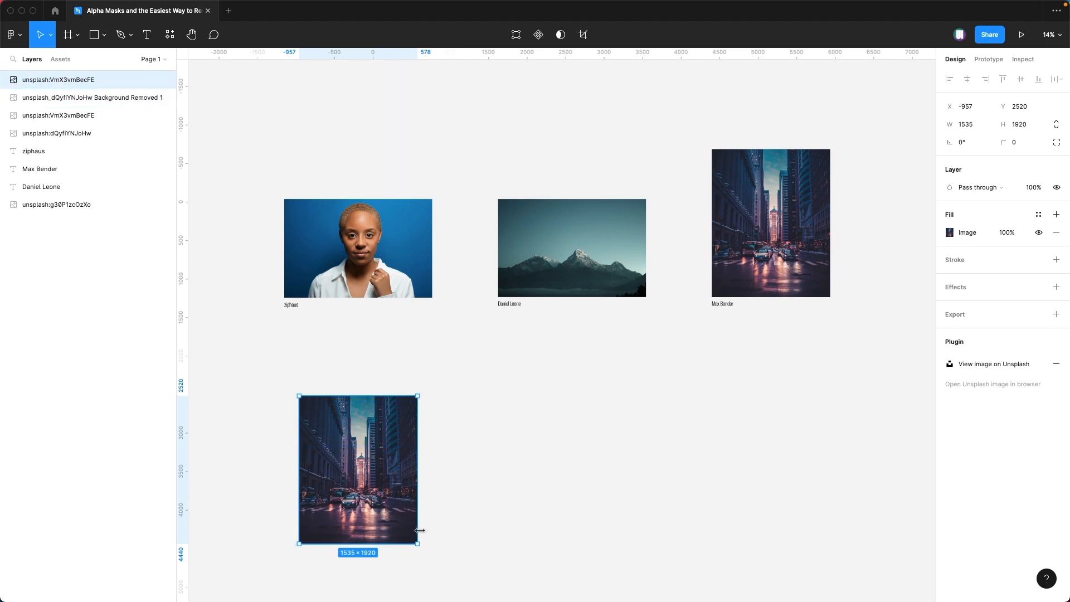
shift+click(80, 100)
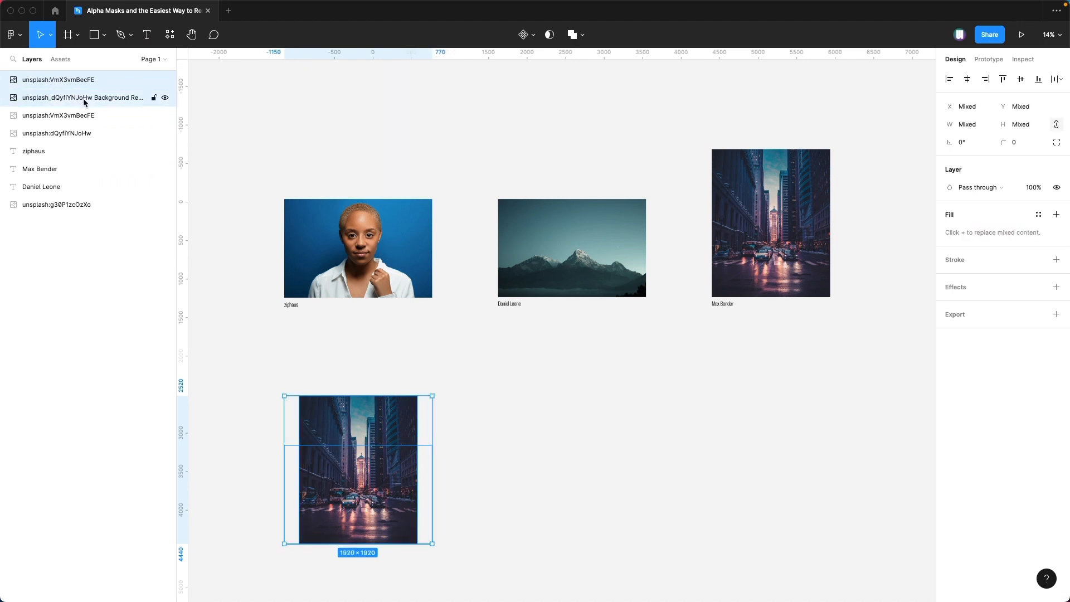
click(549, 35)
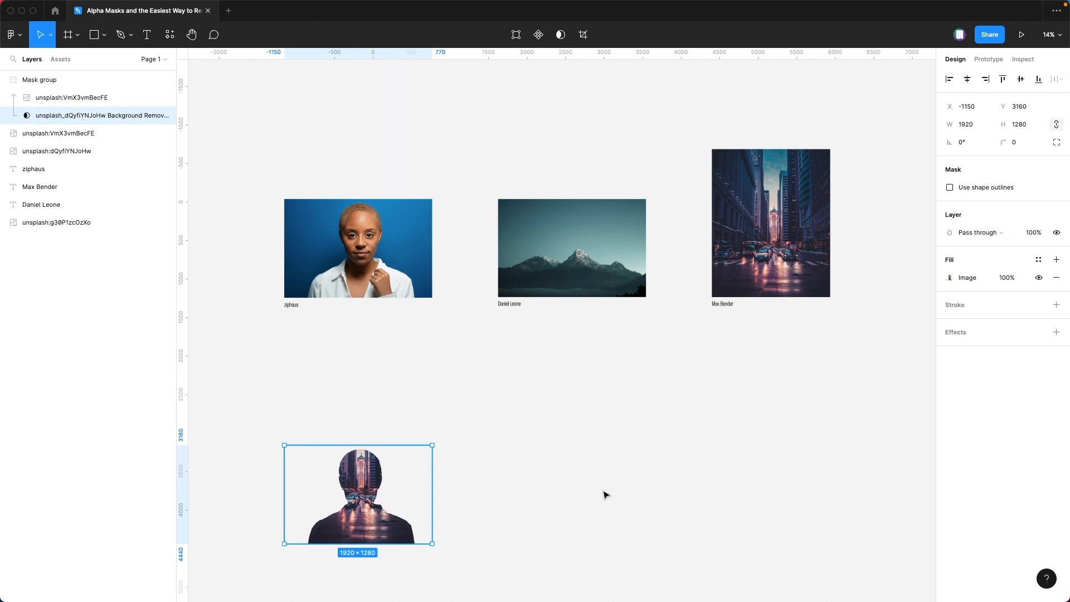
key(shift+2)
scroll(606, 493, down, 3)
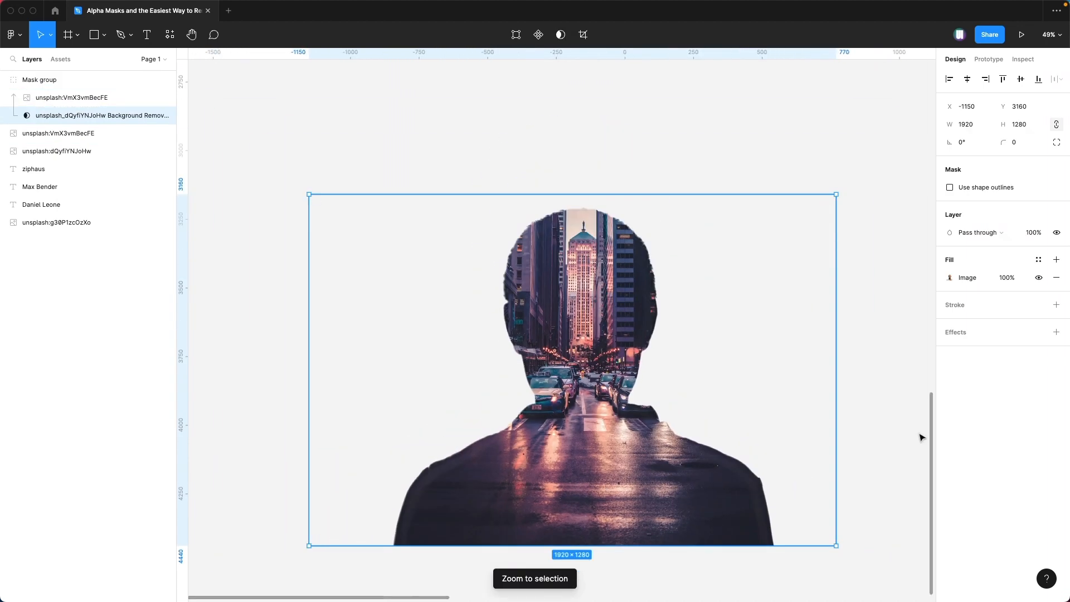
click(892, 442)
scroll(875, 426, right, 2)
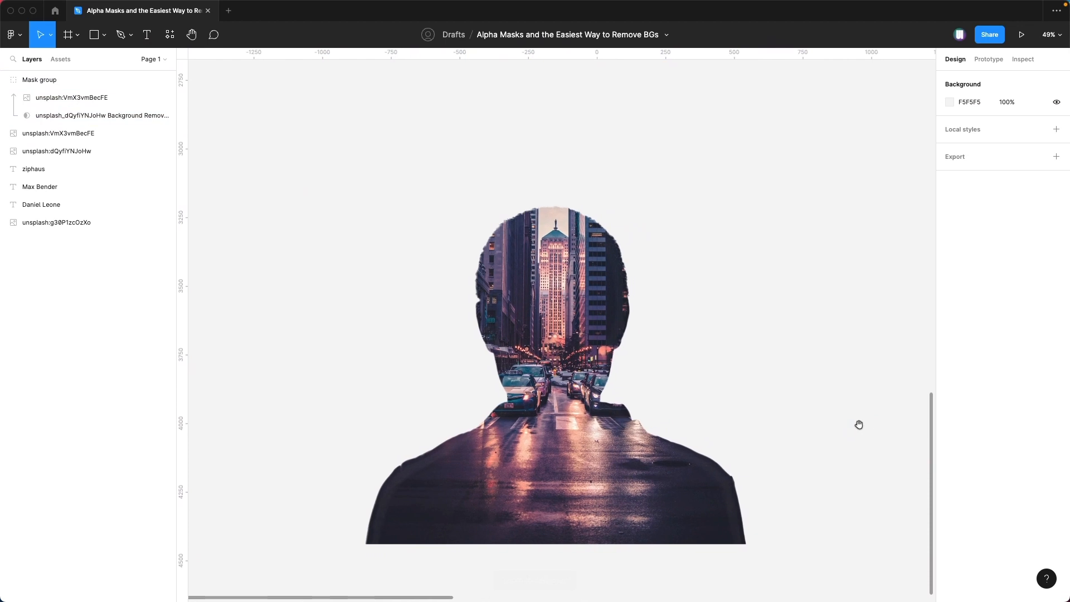